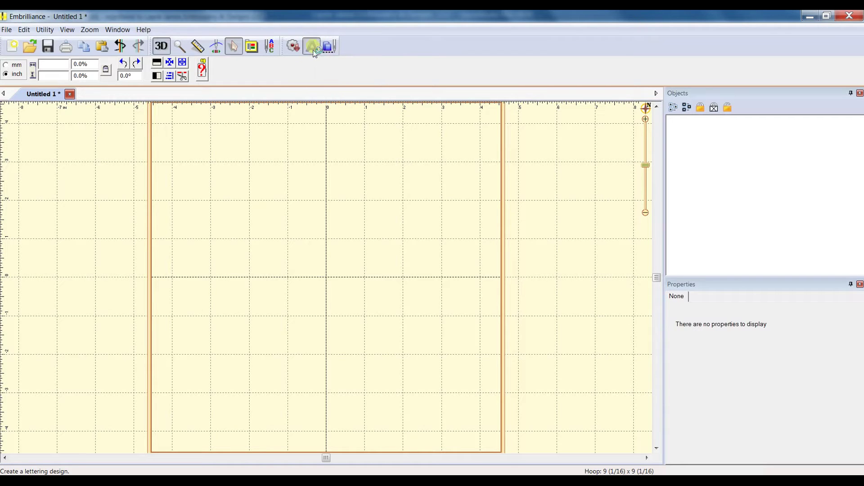
# - Add a new lettering object that reads E in place of the sample ABC
pyautogui.click(314, 46)
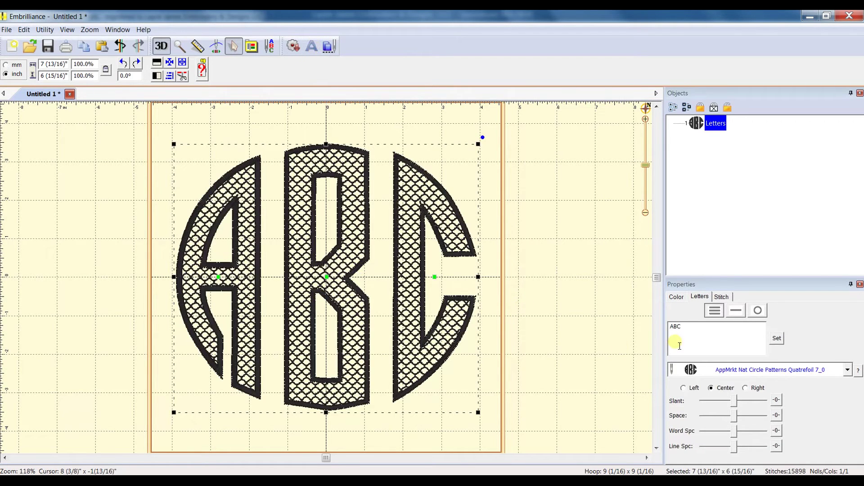
pyautogui.doubleClick(697, 333)
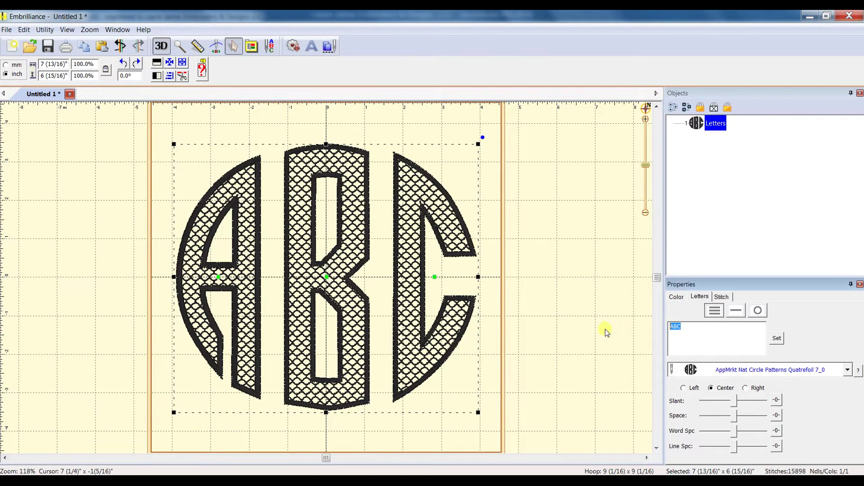
pyautogui.write('E')
pyautogui.click(778, 339)
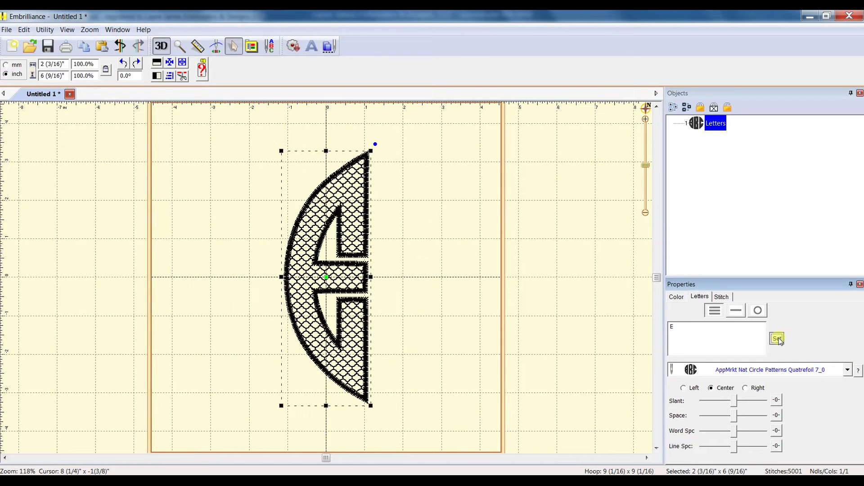
# - Fill the E with the Circles 7_0 pattern font and shift it left of centre
pyautogui.click(811, 372)
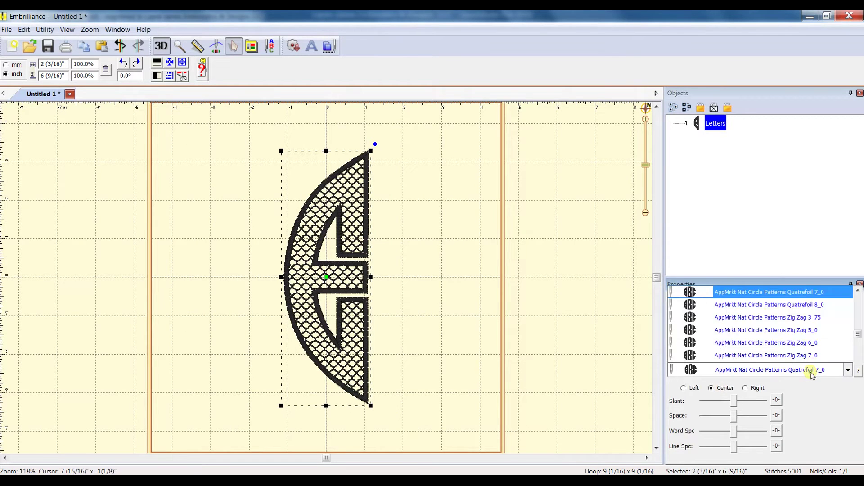
pyautogui.scroll(5, 765, 293)
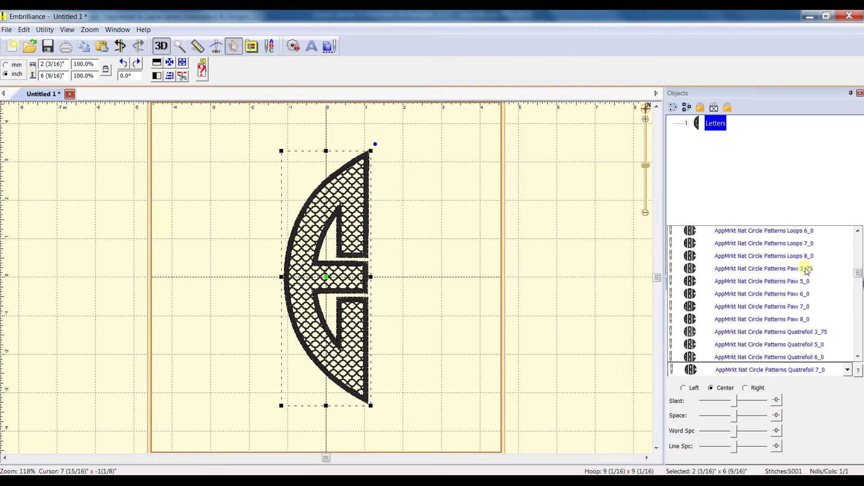
pyautogui.scroll(3, 806, 270)
pyautogui.scroll(-3, 805, 270)
pyautogui.scroll(1, 806, 270)
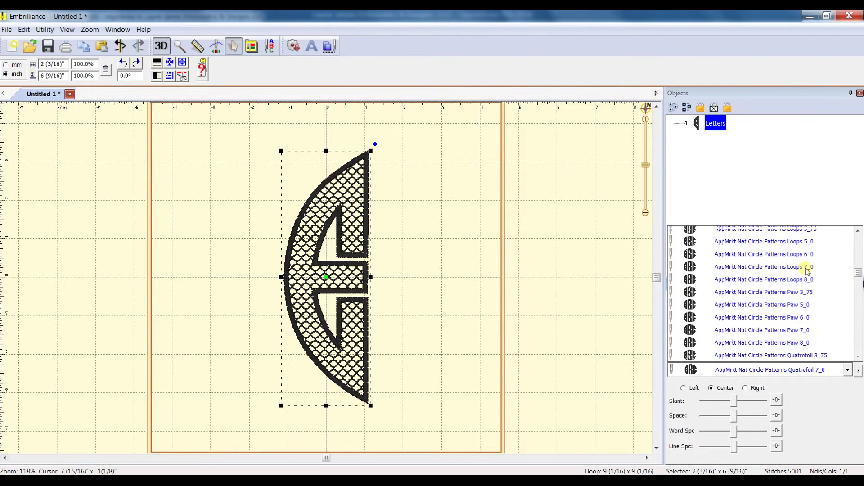
pyautogui.scroll(10, 806, 270)
pyautogui.scroll(-5, 805, 270)
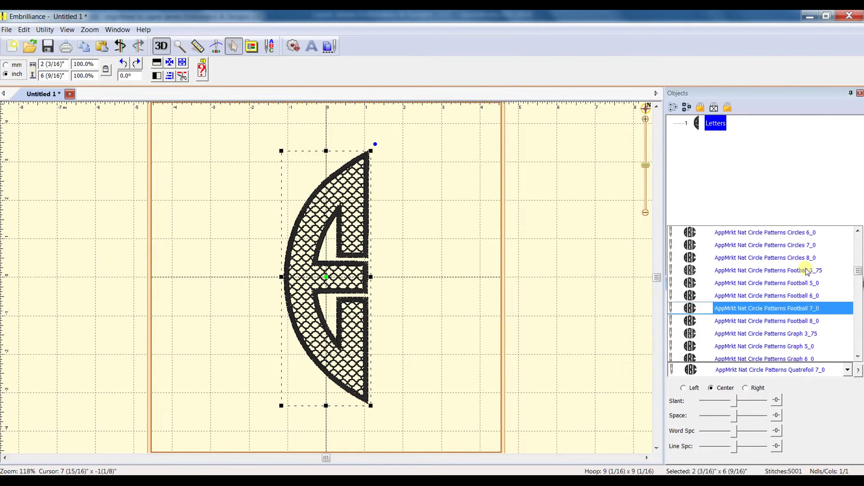
pyautogui.click(797, 245)
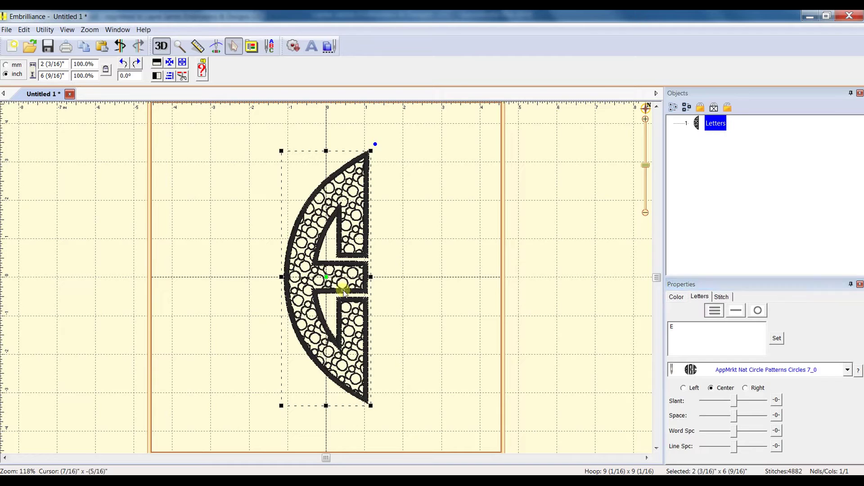
pyautogui.moveTo(342, 290); pyautogui.dragTo(281, 289)
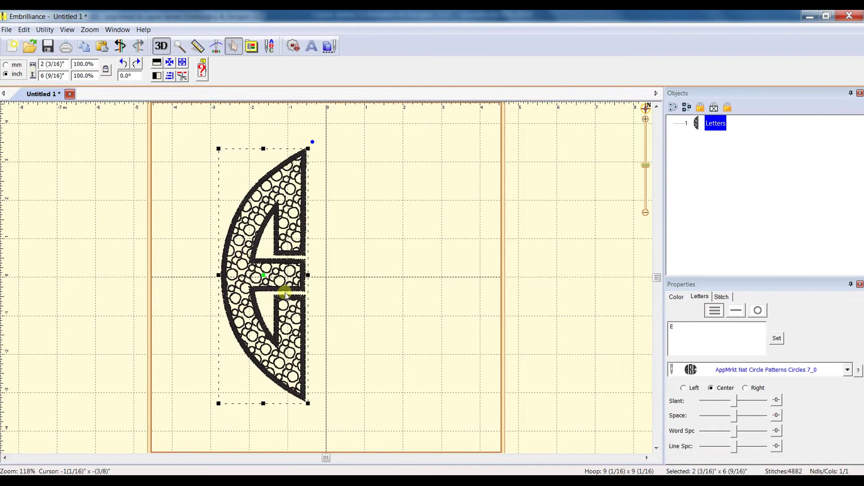
pyautogui.click(366, 222)
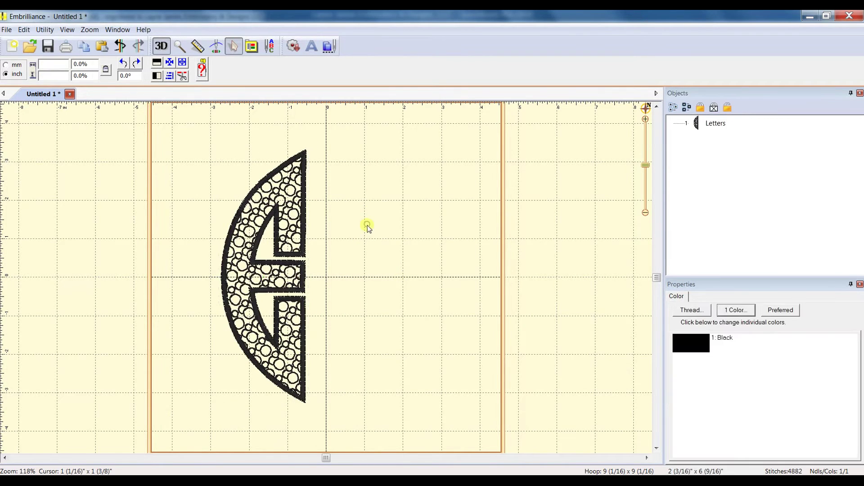
# - Add a second lettering object that reads F instead of ABC
pyautogui.click(310, 47)
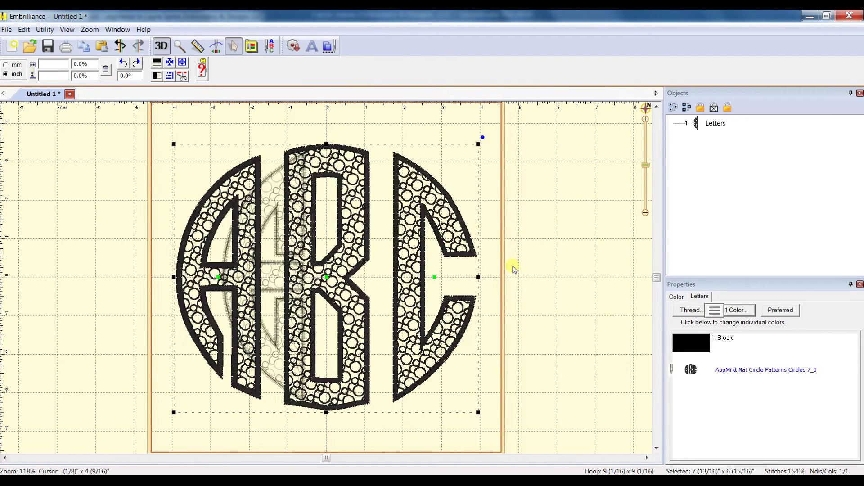
pyautogui.doubleClick(677, 327)
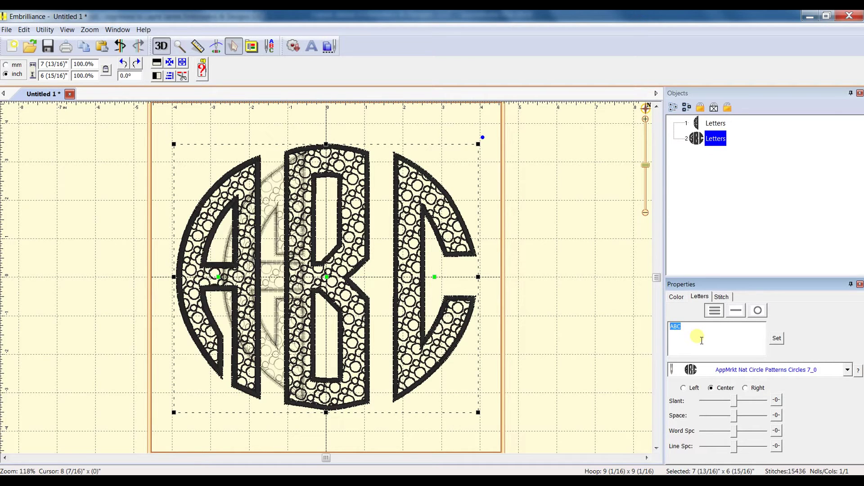
pyautogui.press('Delete')
pyautogui.write('F')
pyautogui.click(777, 338)
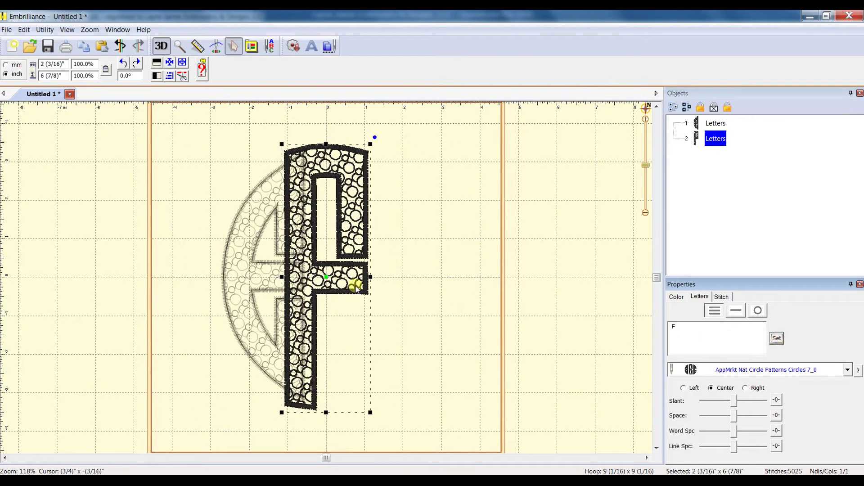
# - Move the F beside the E and fill it with the Loops 7_0 pattern
pyautogui.moveTo(346, 292); pyautogui.dragTo(372, 289)
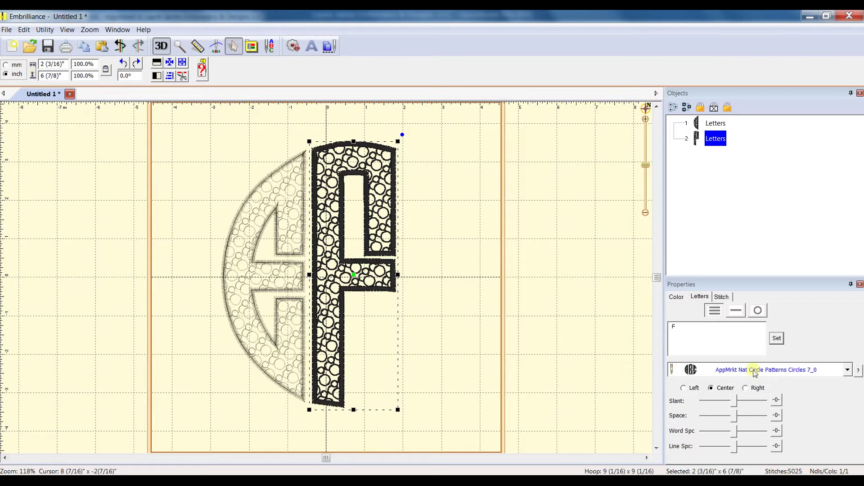
pyautogui.click(848, 370)
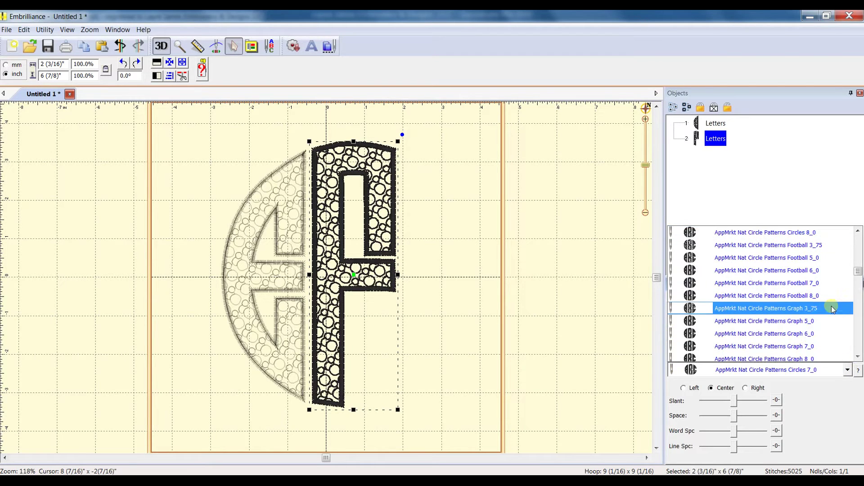
pyautogui.scroll(-2, 832, 309)
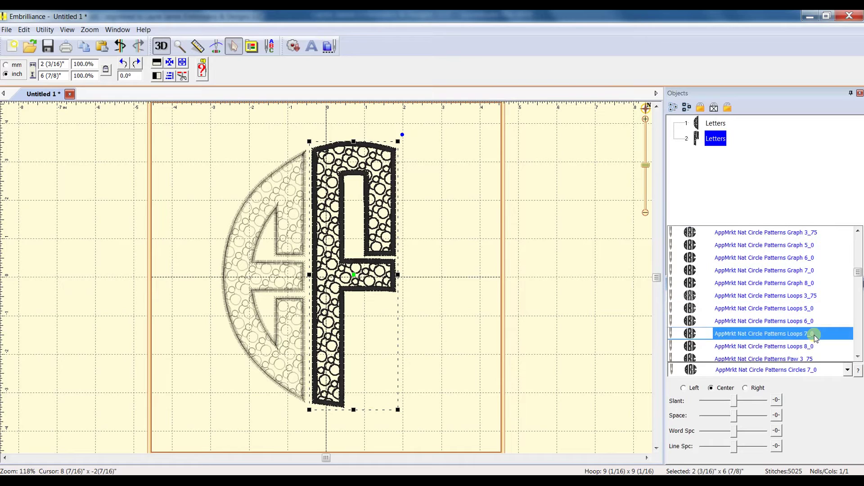
pyautogui.click(805, 334)
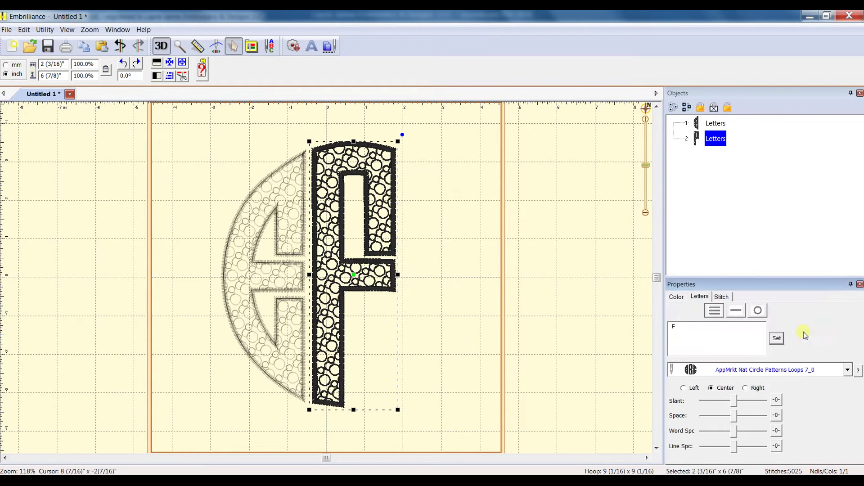
# - Add a third lettering object that reads C instead of ABC
pyautogui.click(489, 292)
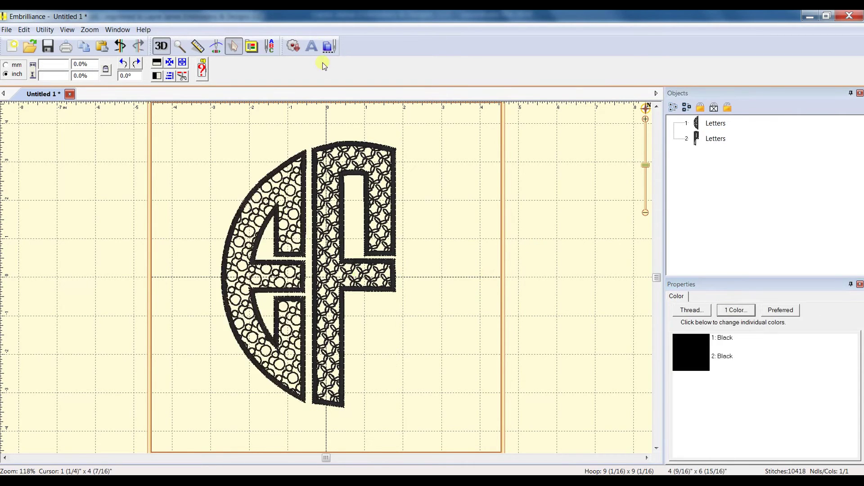
pyautogui.click(311, 46)
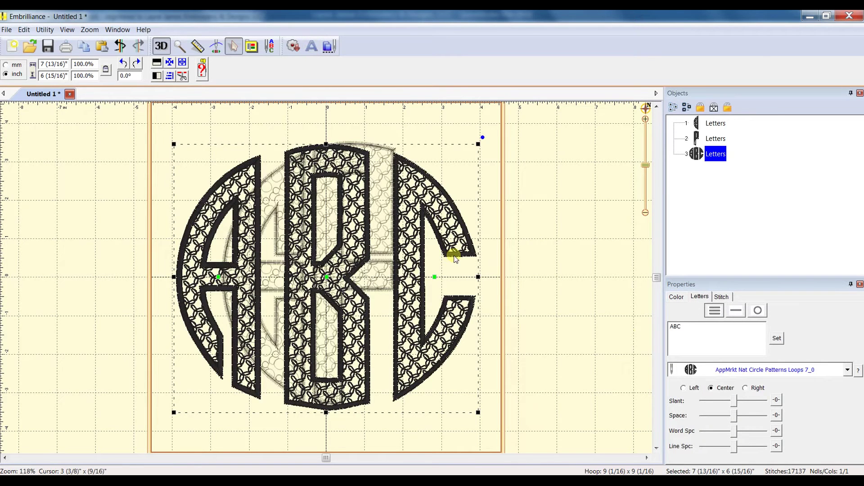
pyautogui.doubleClick(682, 331)
pyautogui.press('BackSpace')
pyautogui.write('c')
pyautogui.click(777, 338)
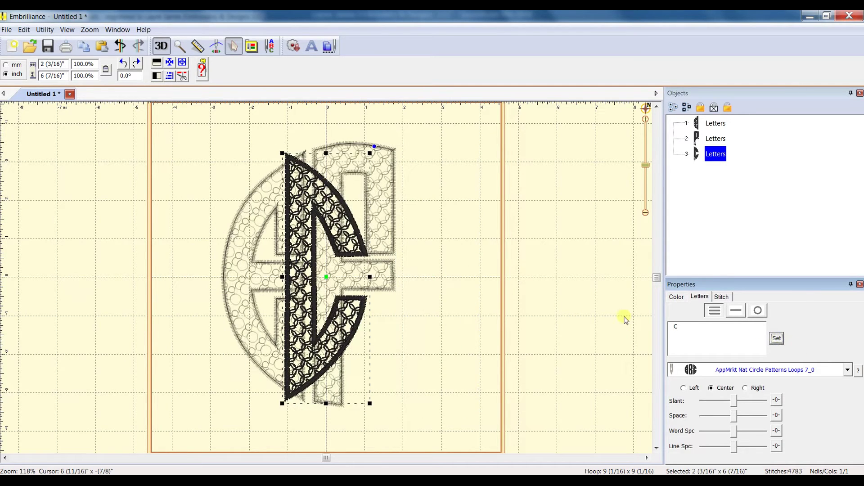
# - Move the C to the monogram's right side and fill it with Quatrefoil 7_0
pyautogui.moveTo(308, 270); pyautogui.dragTo(428, 266)
pyautogui.click(718, 345)
pyautogui.click(791, 370)
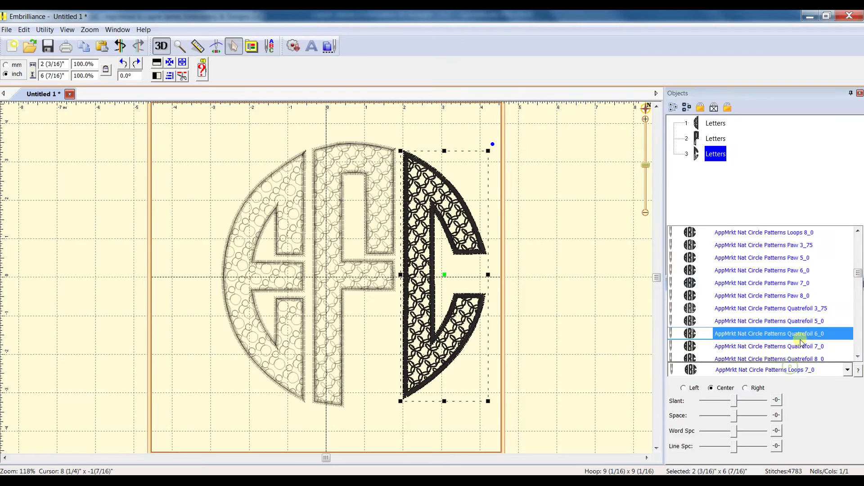
pyautogui.scroll(-3, 806, 328)
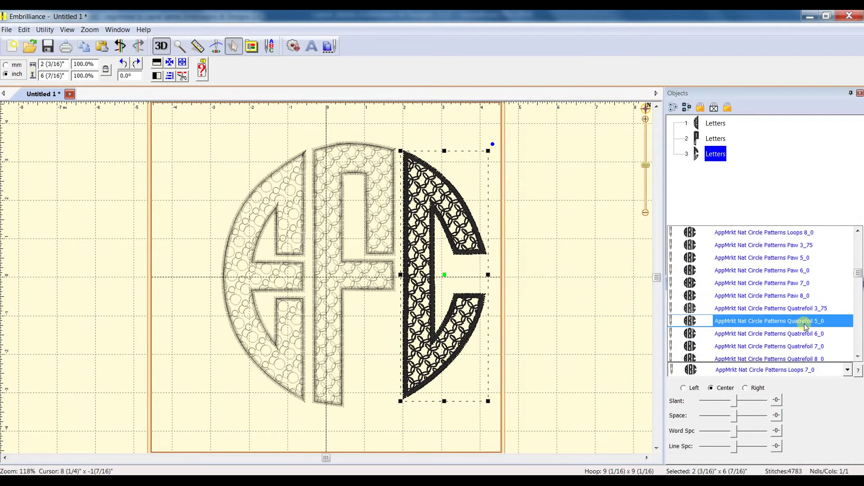
pyautogui.click(787, 350)
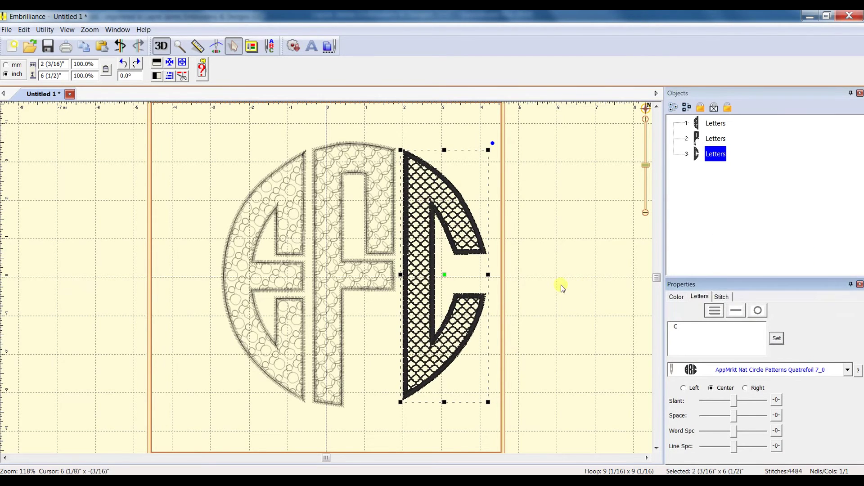
pyautogui.click(489, 355)
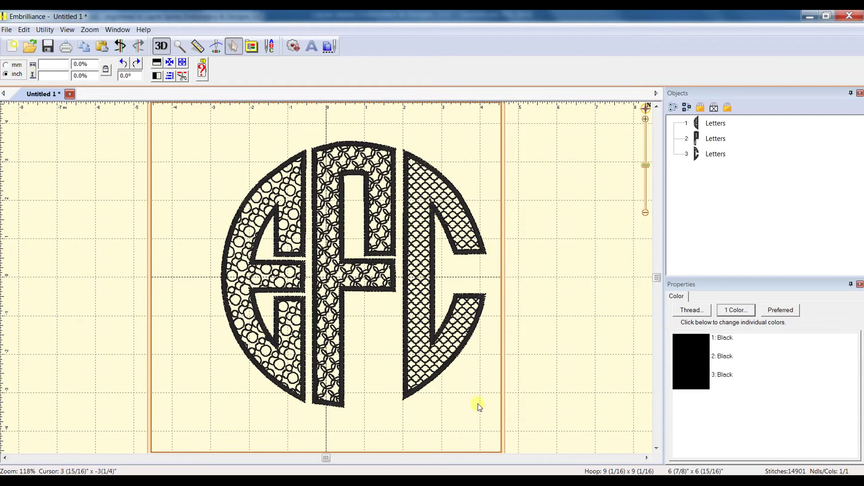
# - Select all three letters, center the EFC monogram in the hoop, and deselect
pyautogui.moveTo(307, 136); pyautogui.dragTo(576, 455)
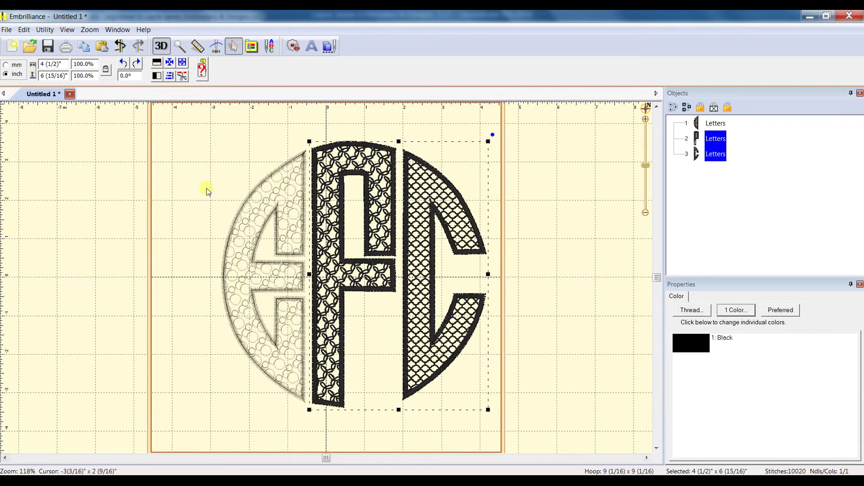
pyautogui.moveTo(189, 134); pyautogui.dragTo(204, 161)
pyautogui.hotkey('ctrl', 'a')
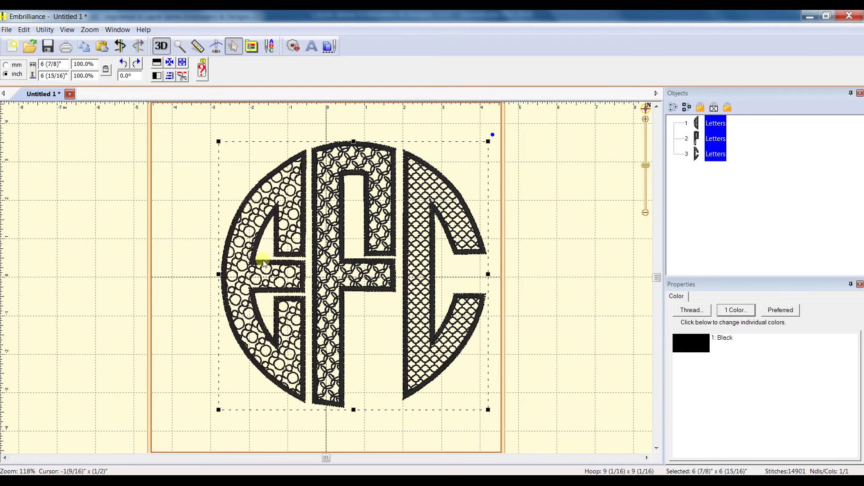
pyautogui.click(170, 63)
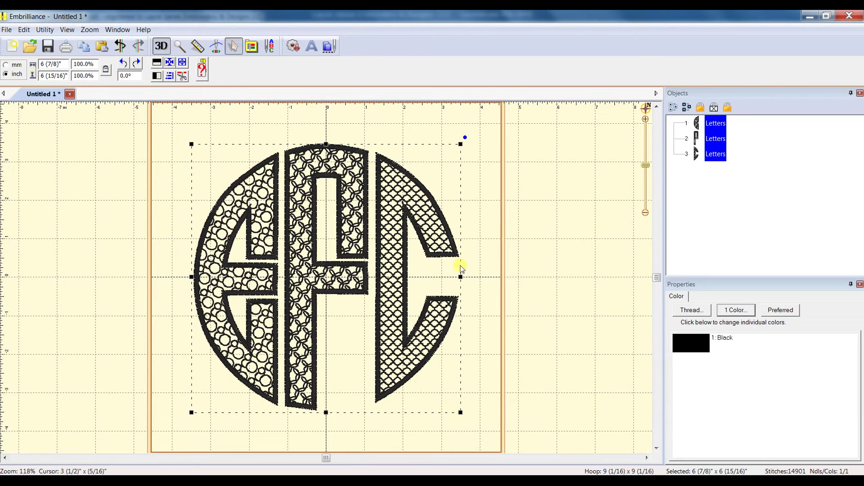
pyautogui.click(6, 29)
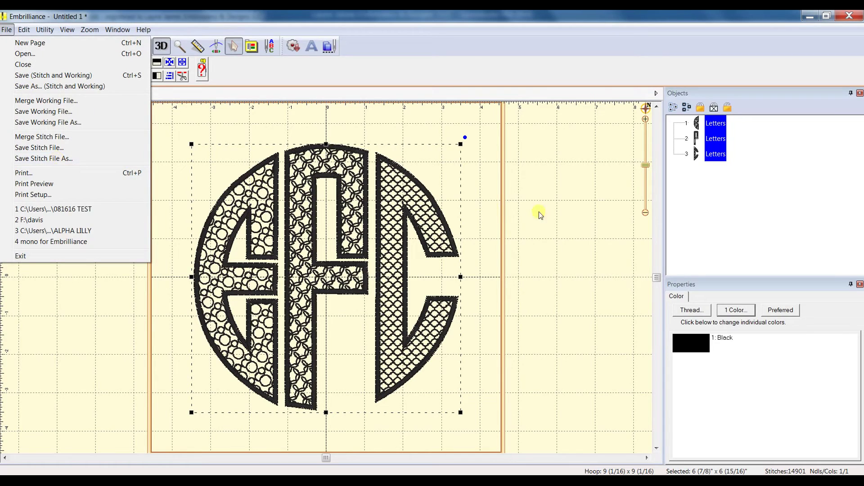
pyautogui.click(544, 228)
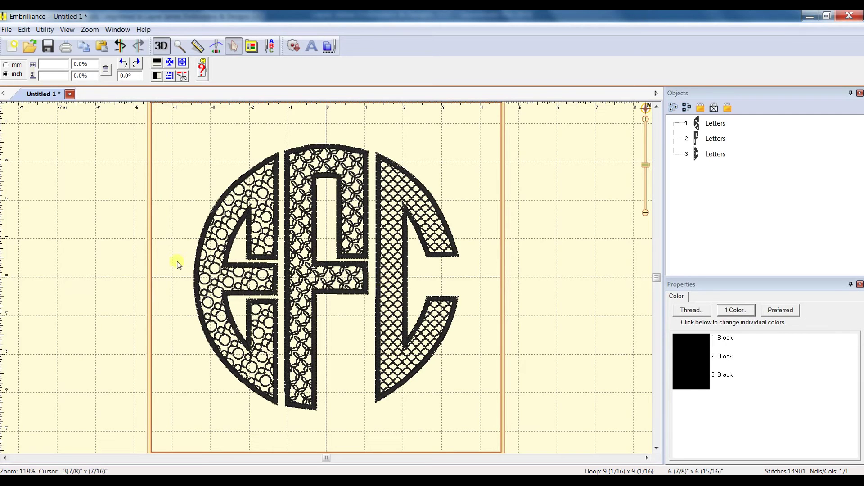
# - Change the E's thread colour from black to Isacord Poly 5633 Lime
pyautogui.click(235, 268)
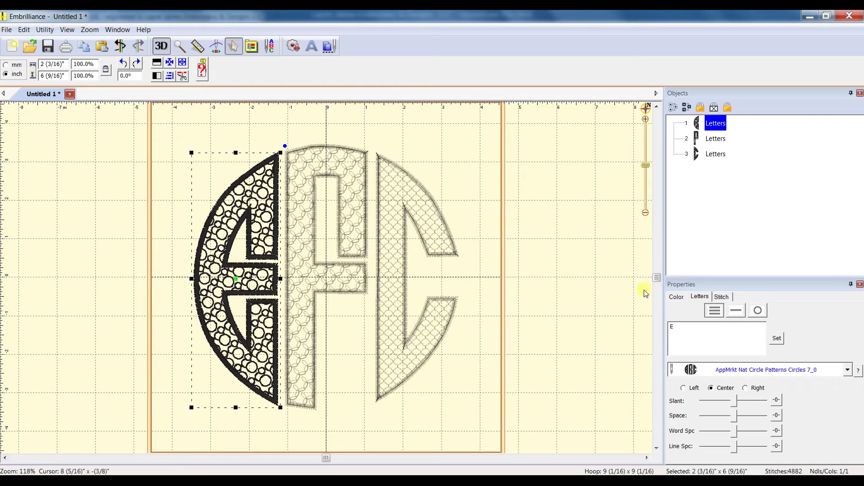
pyautogui.click(678, 300)
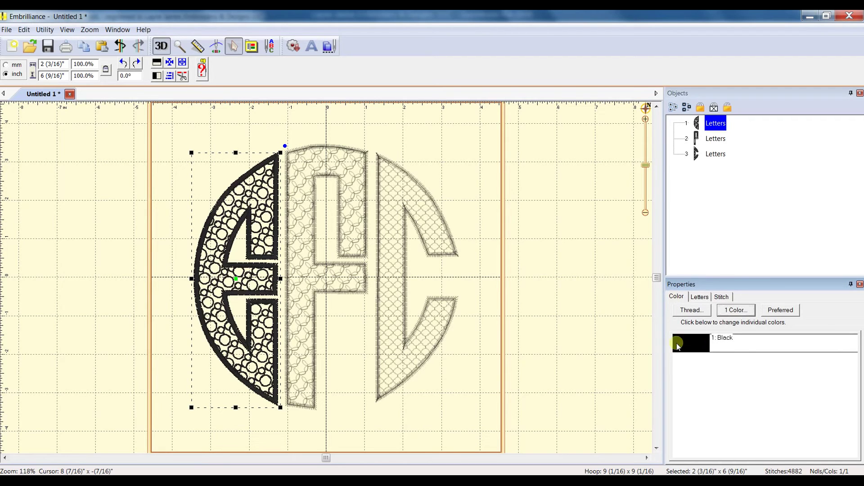
pyautogui.click(691, 341)
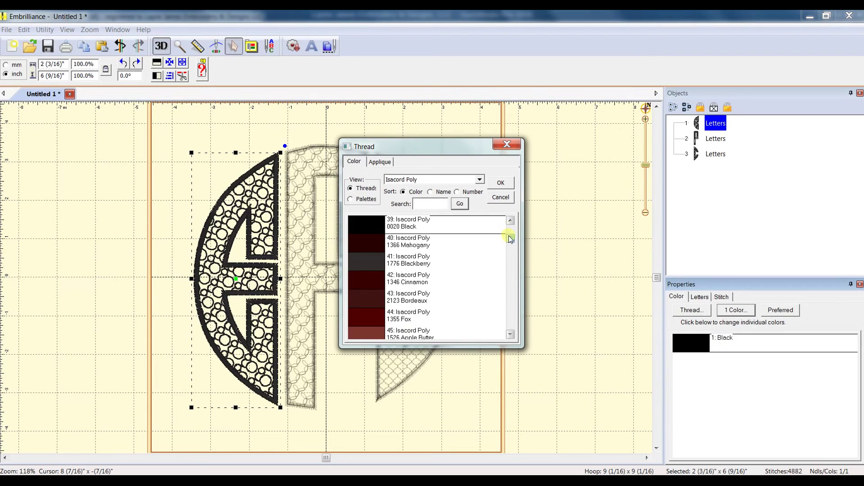
pyautogui.moveTo(510, 238); pyautogui.dragTo(517, 269)
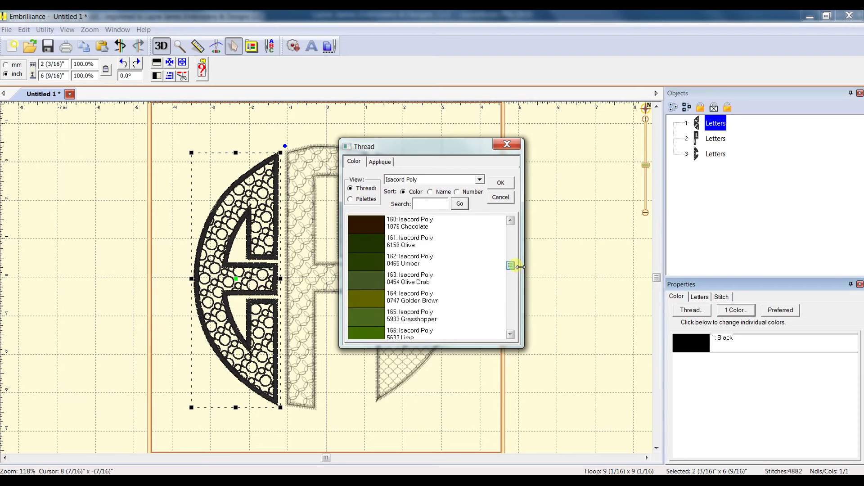
pyautogui.click(357, 334)
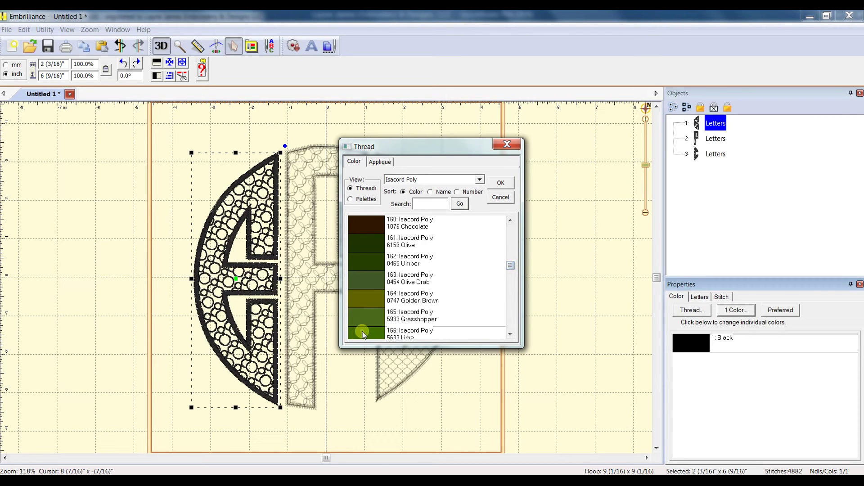
pyautogui.click(501, 183)
pyautogui.click(502, 183)
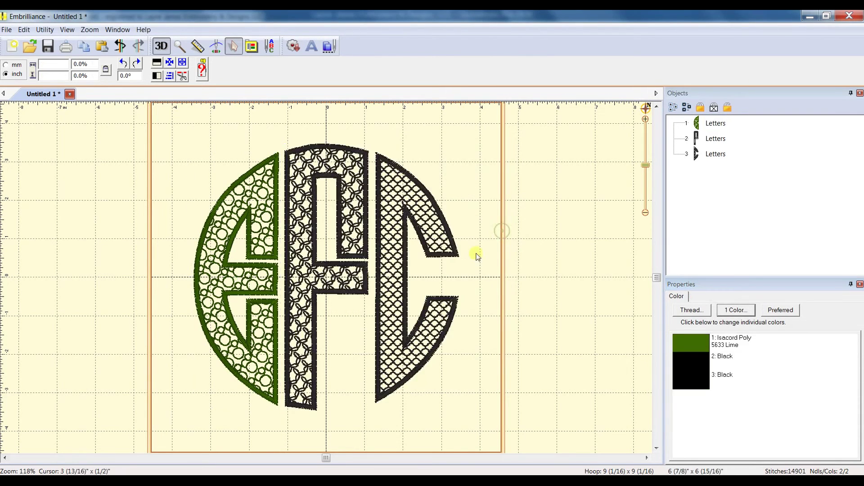
# - Recolour the F with Isacord Poly 1703 Poppy red thread
pyautogui.click(324, 266)
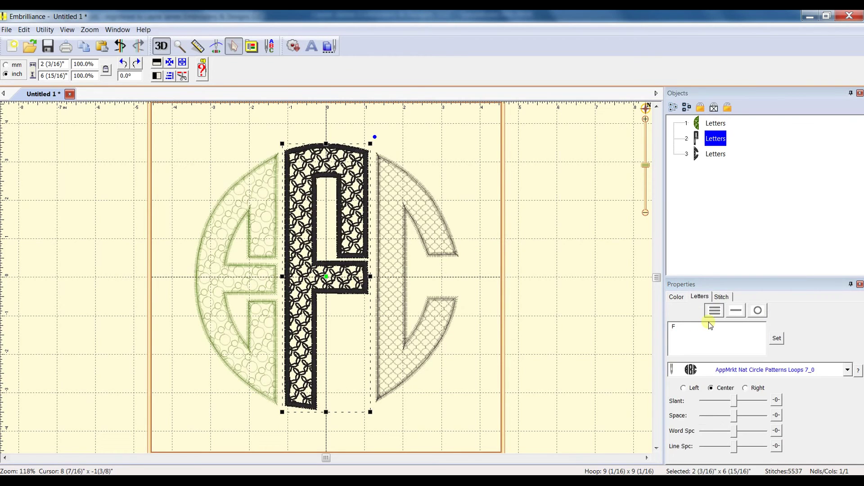
pyautogui.click(676, 297)
pyautogui.click(695, 345)
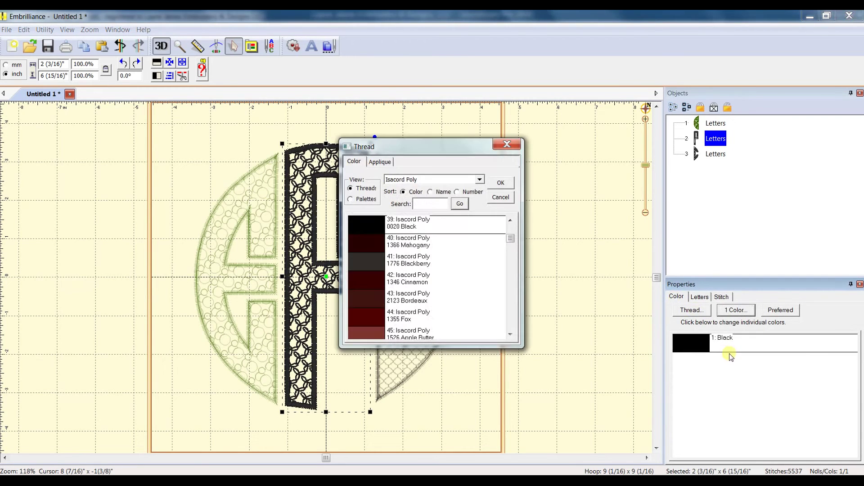
pyautogui.moveTo(510, 239); pyautogui.dragTo(511, 248)
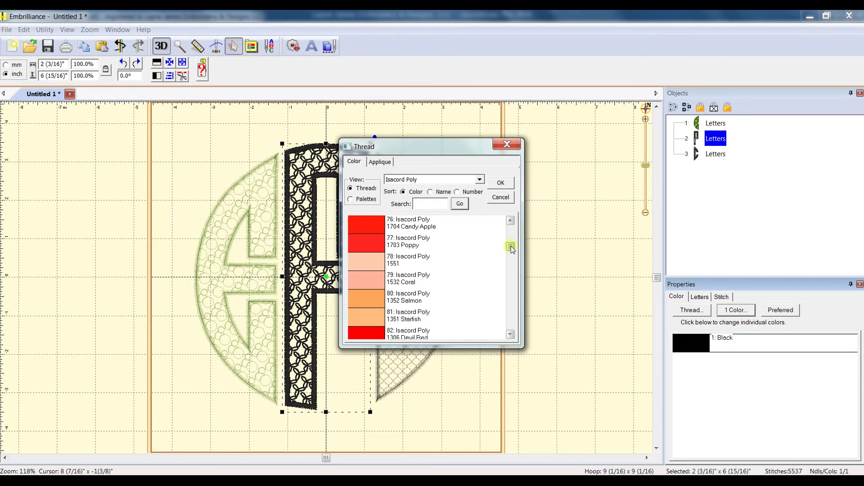
pyautogui.click(363, 246)
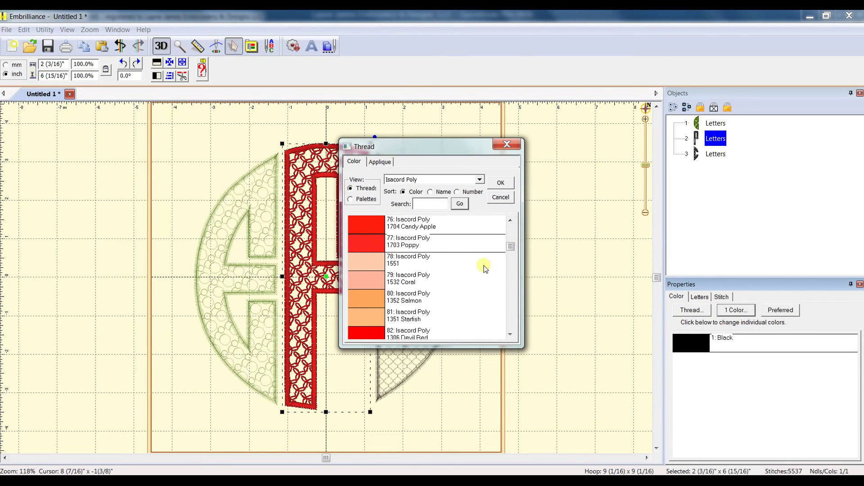
pyautogui.click(500, 183)
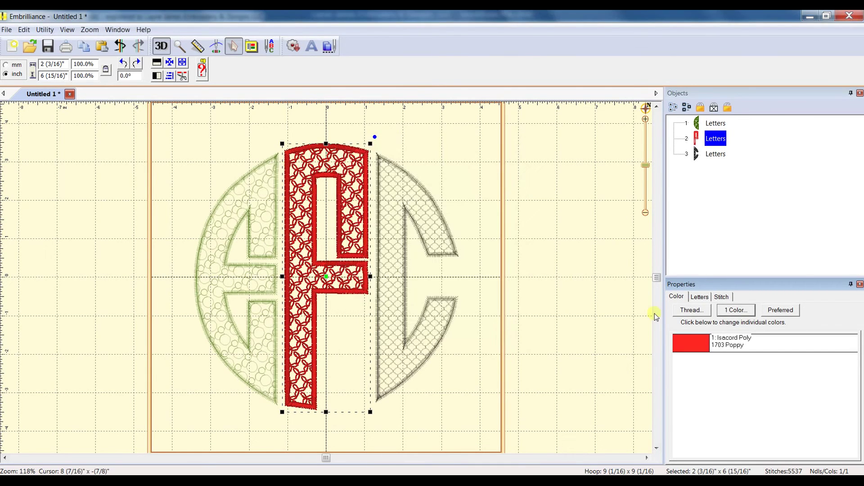
pyautogui.click(520, 300)
# - Recolour the C with Isacord Poly 0501 Sun yellow thread
pyautogui.click(400, 265)
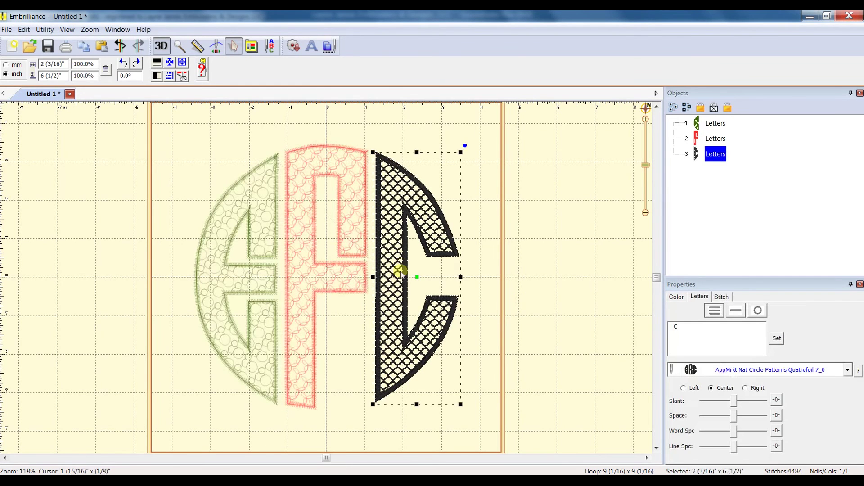
pyautogui.click(676, 297)
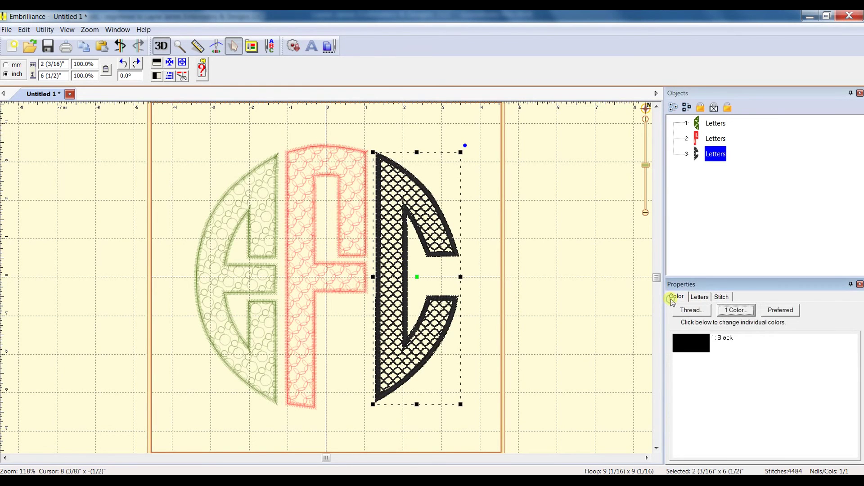
pyautogui.click(692, 311)
pyautogui.moveTo(514, 242); pyautogui.dragTo(523, 273)
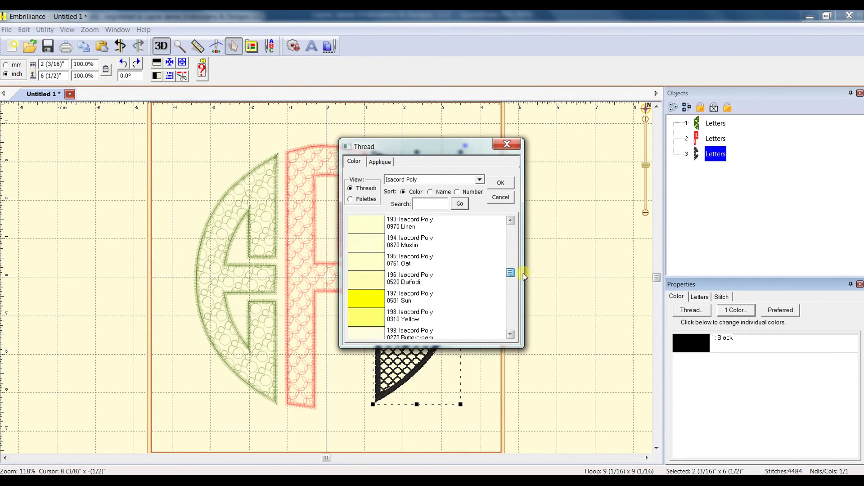
pyautogui.click(427, 297)
pyautogui.click(501, 183)
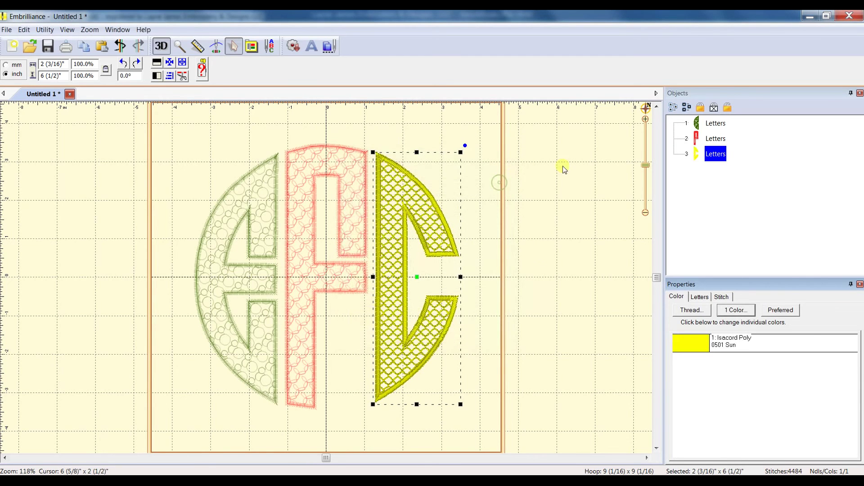
pyautogui.click(540, 265)
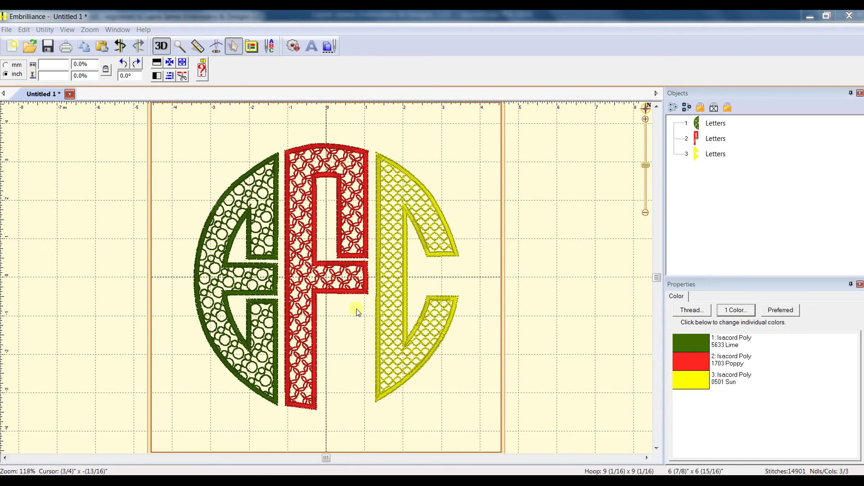
pyautogui.click(611, 108)
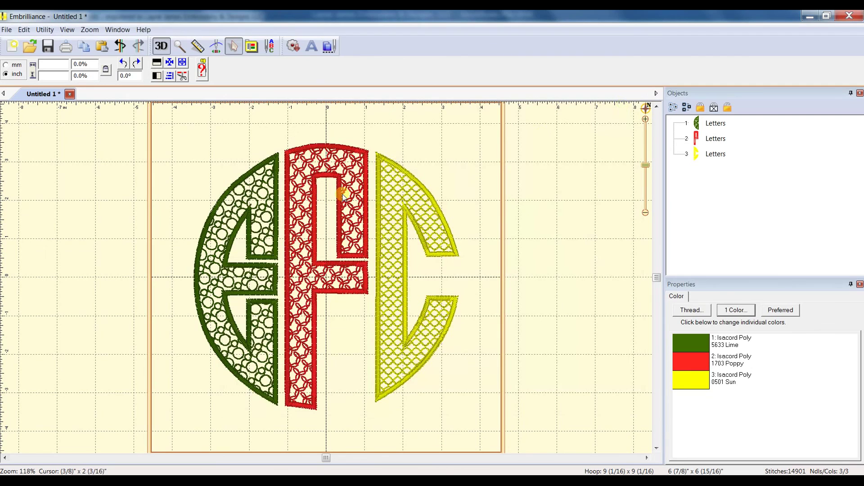